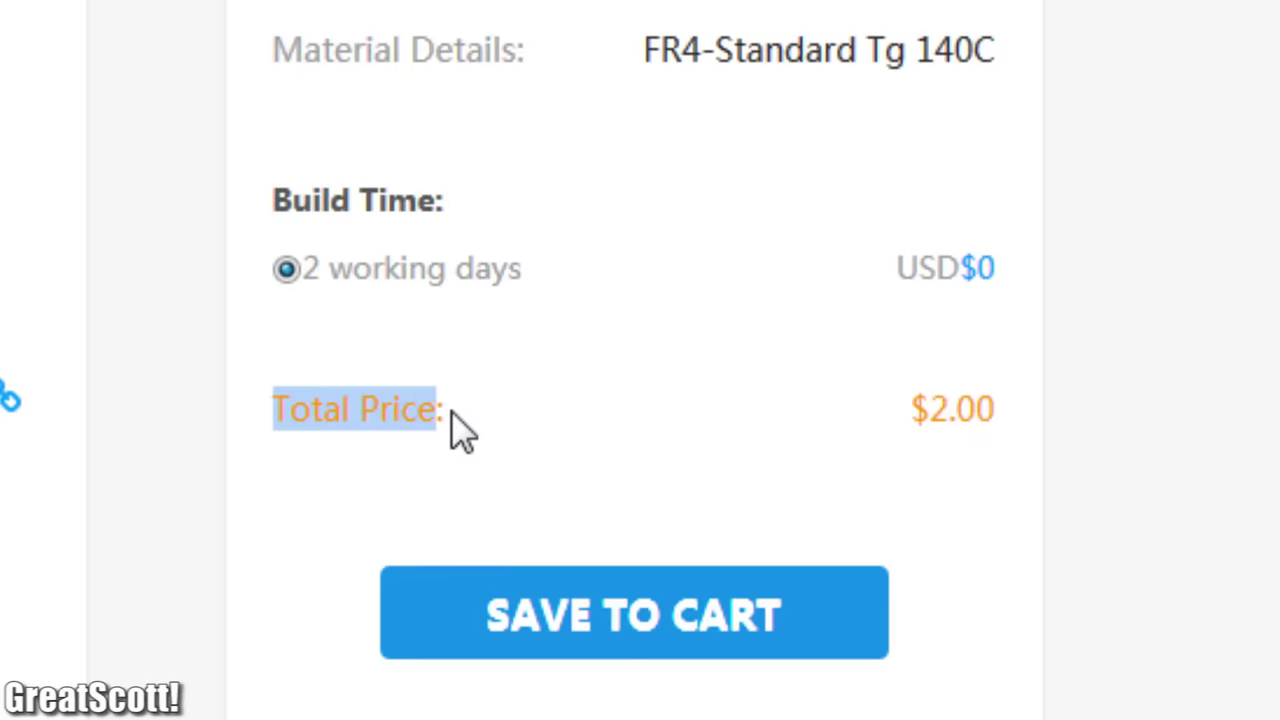
Highlight the $2.00 PCB total price, then enter 'LoRa' in the eBay search box.
left_click_drag(451, 415, 466, 420)
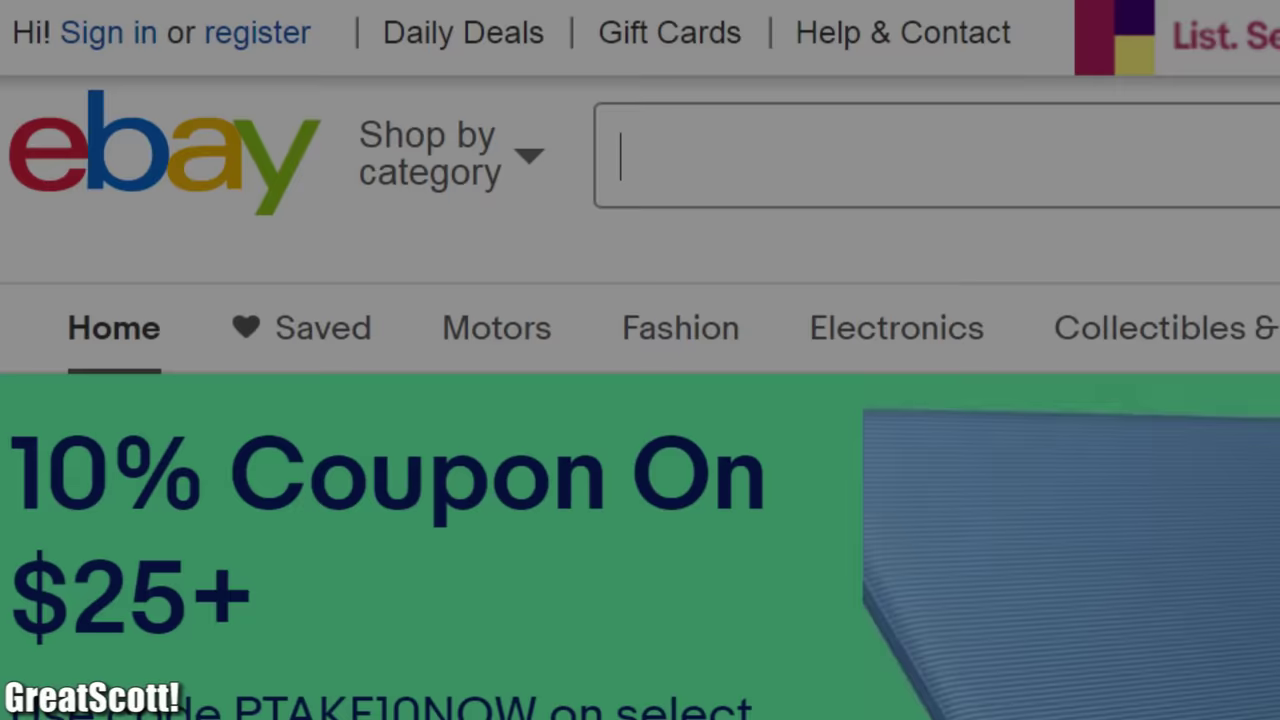
type("LoR")
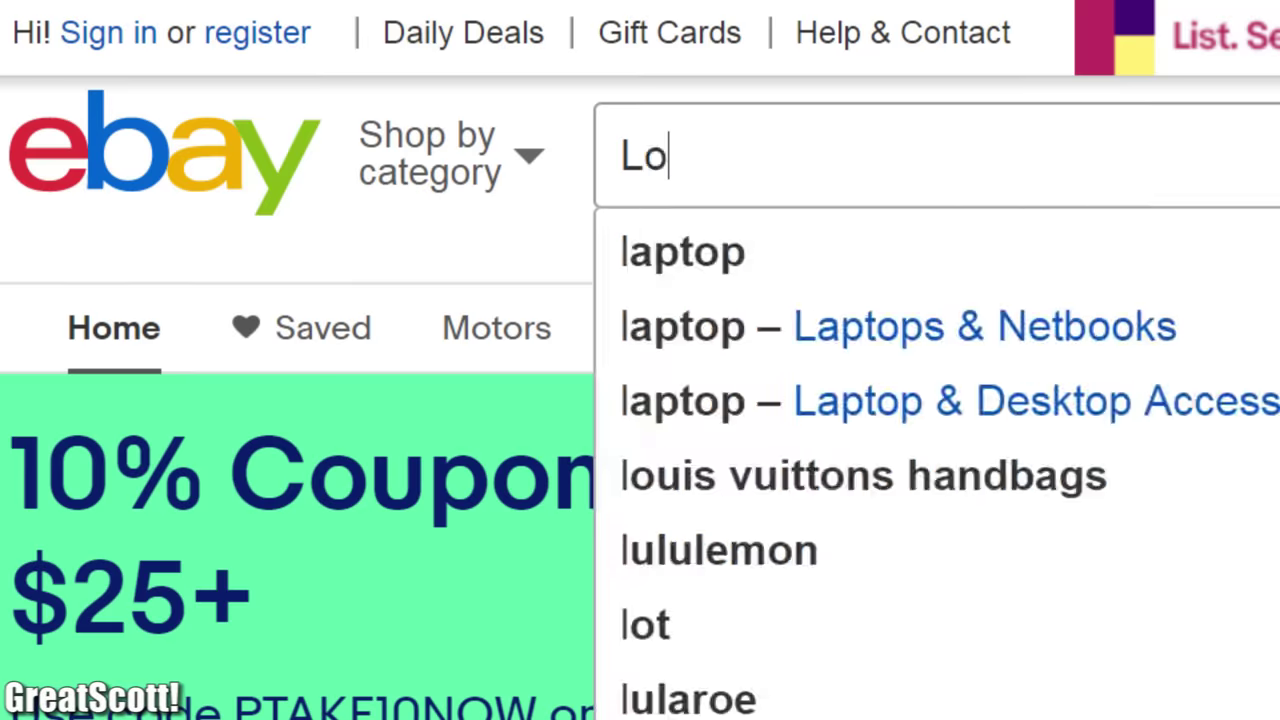
type("a")
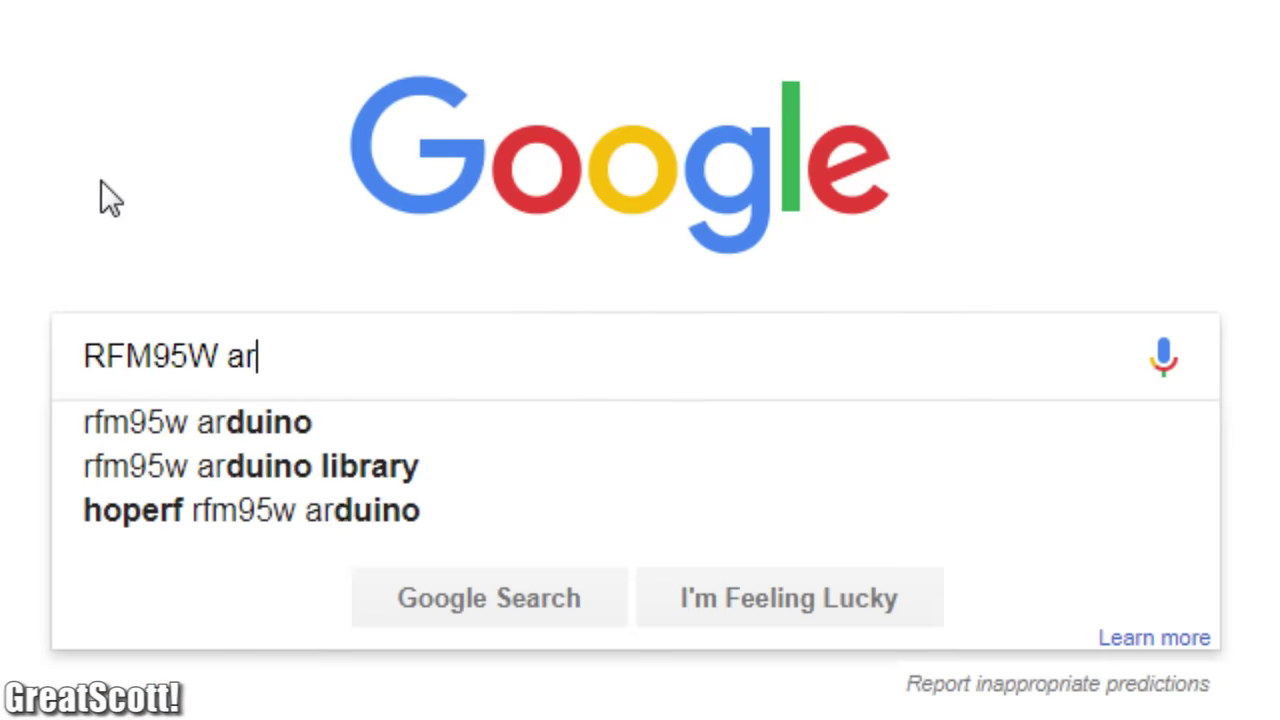
Complete the Google search query as 'RFM95W arduino'.
type("duino")
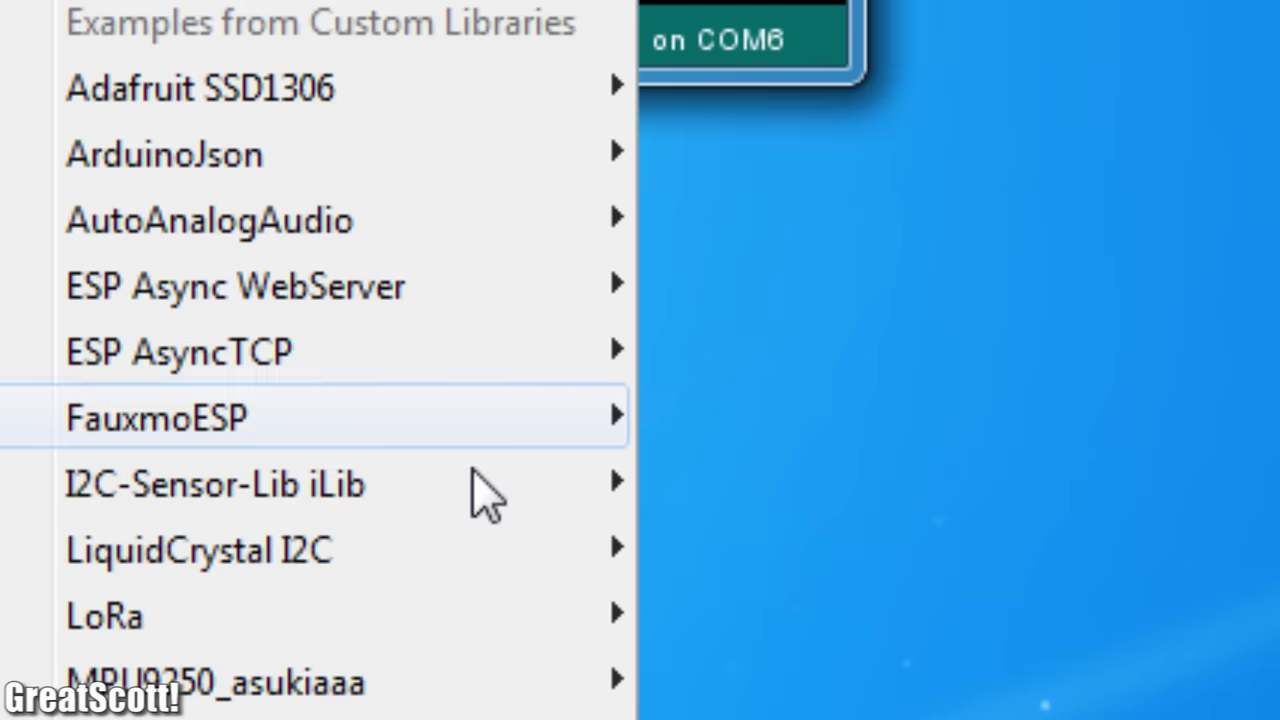
Go to the Tools menu to reach the serial monitor on COM8 for the LoRaReceiver sketch.
mouse_move(592, 615)
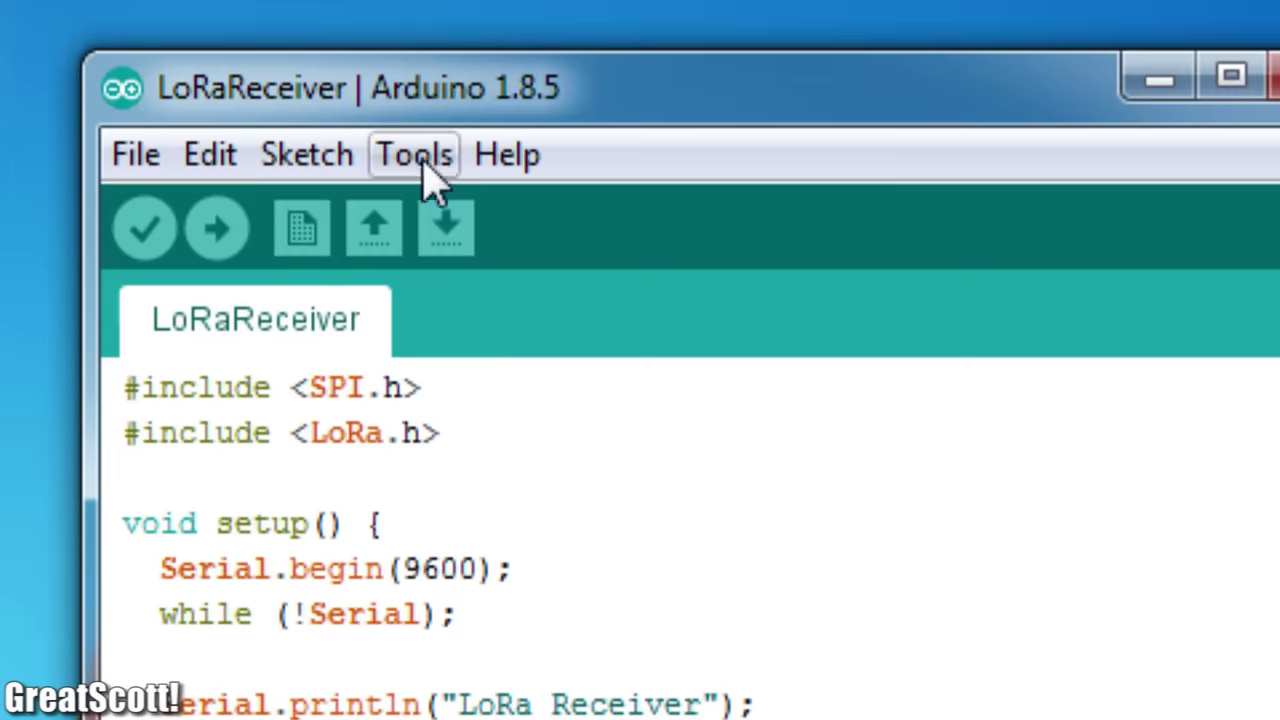
left_click(425, 165)
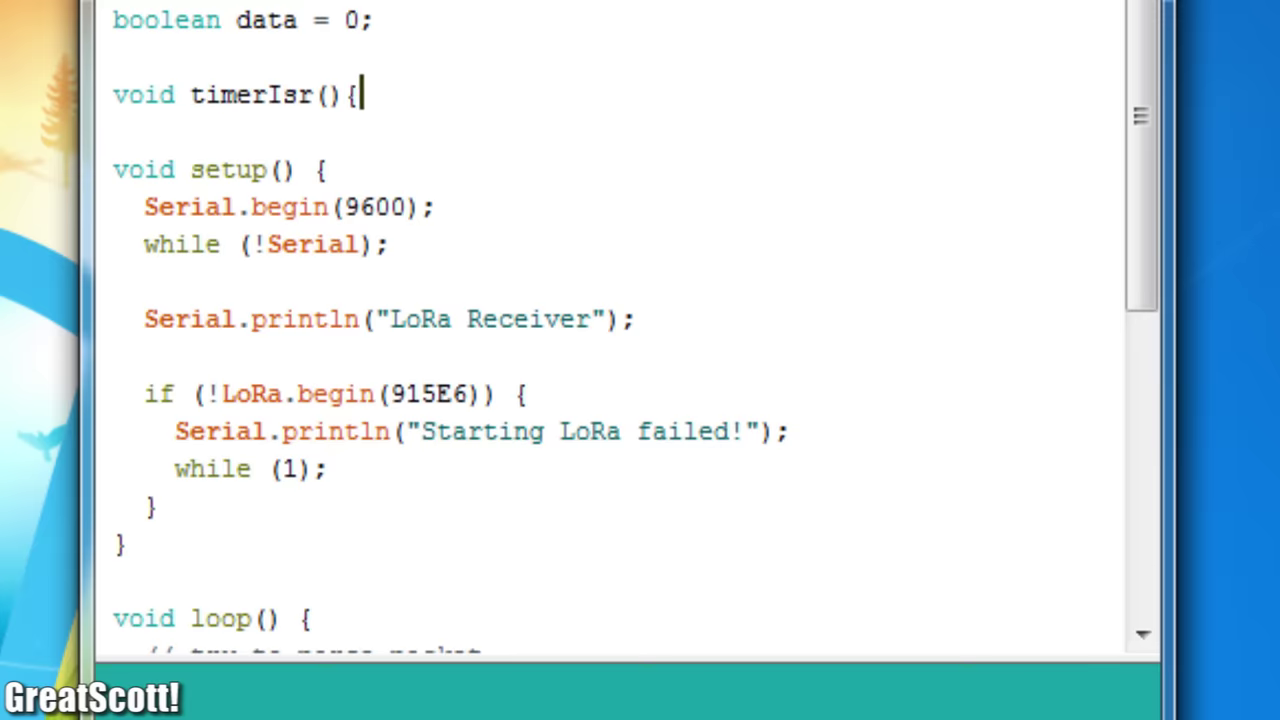
Make timerIsr reset data = 0; and close the function with a brace.
key("Return")
type("data = 0;")
Add pinMode(6, OUTPUT), digitalWrite(6,HIGH) and Timer1.initialize(100000) at the top of setup().
key("Return")
type("}")
left_click(328, 244)
key("Return")
type("pi")
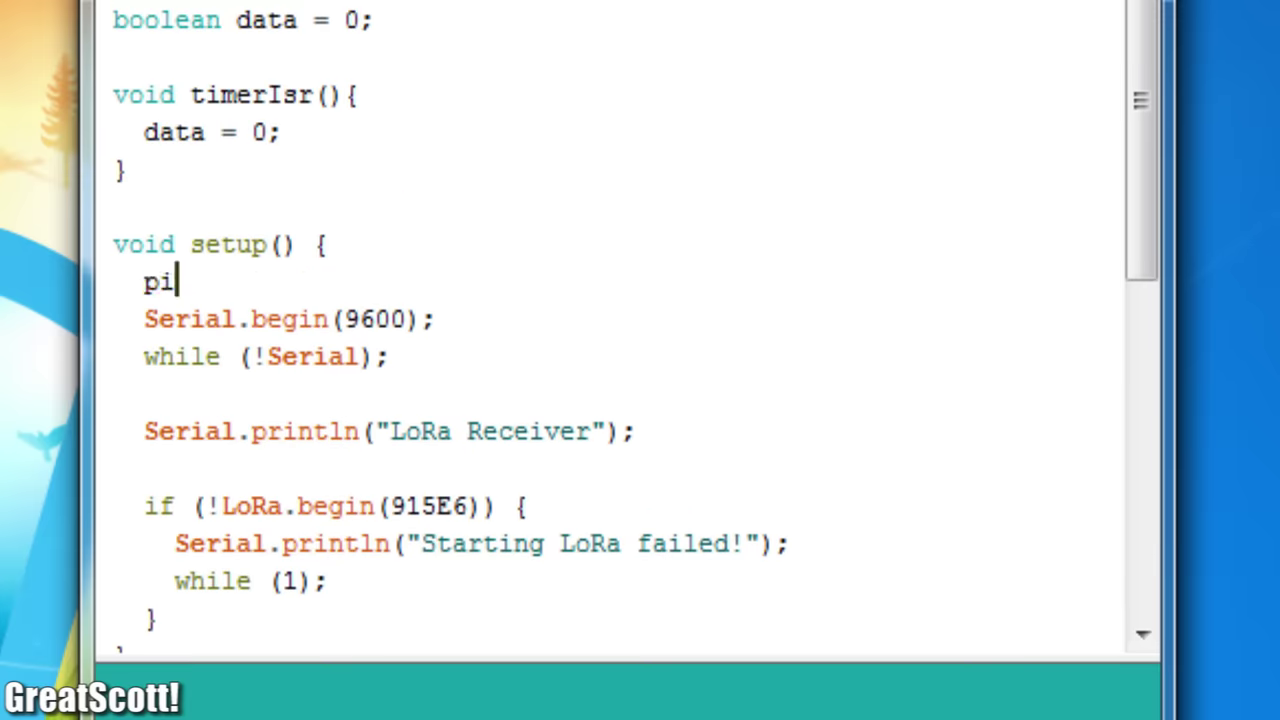
type("nMode(6, OUTPUT);")
key("Return")
type("digitalWrite(6,HIGH);")
key("Return")
type("Timer1.in")
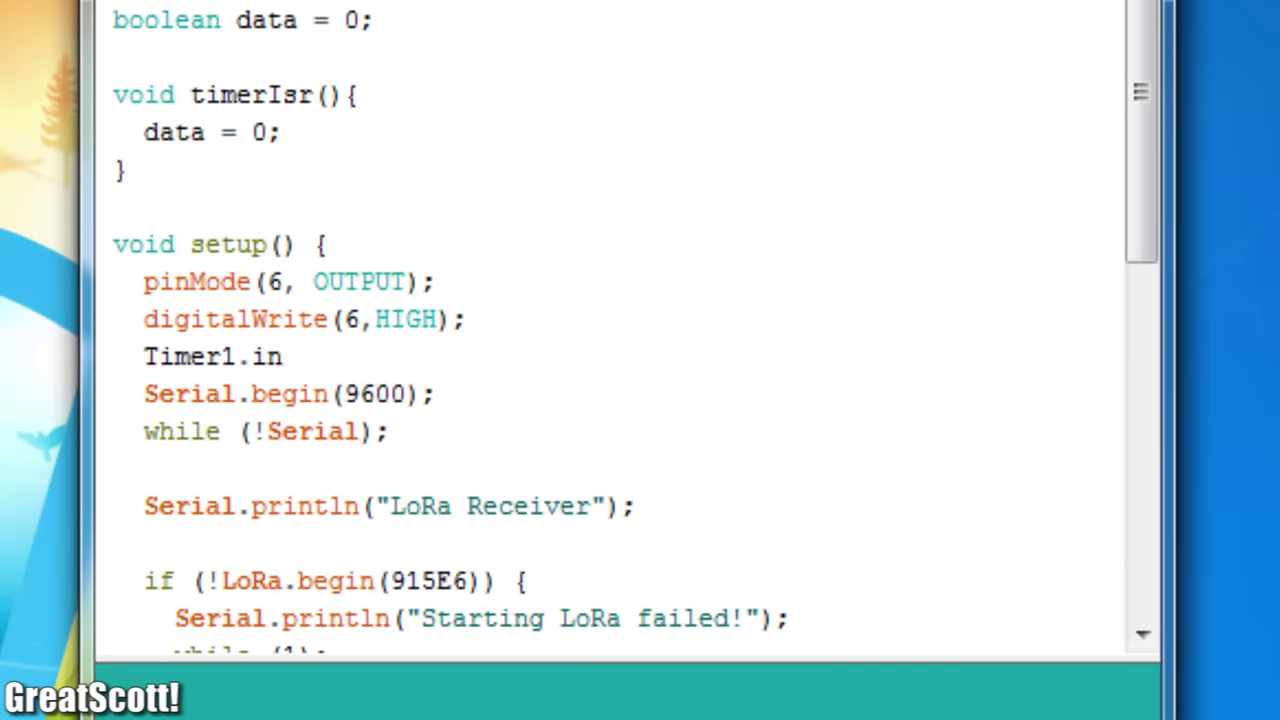
type("itialize(100000);")
key("Return")
type("Timer1.attachInterrupt(timerIsr);")
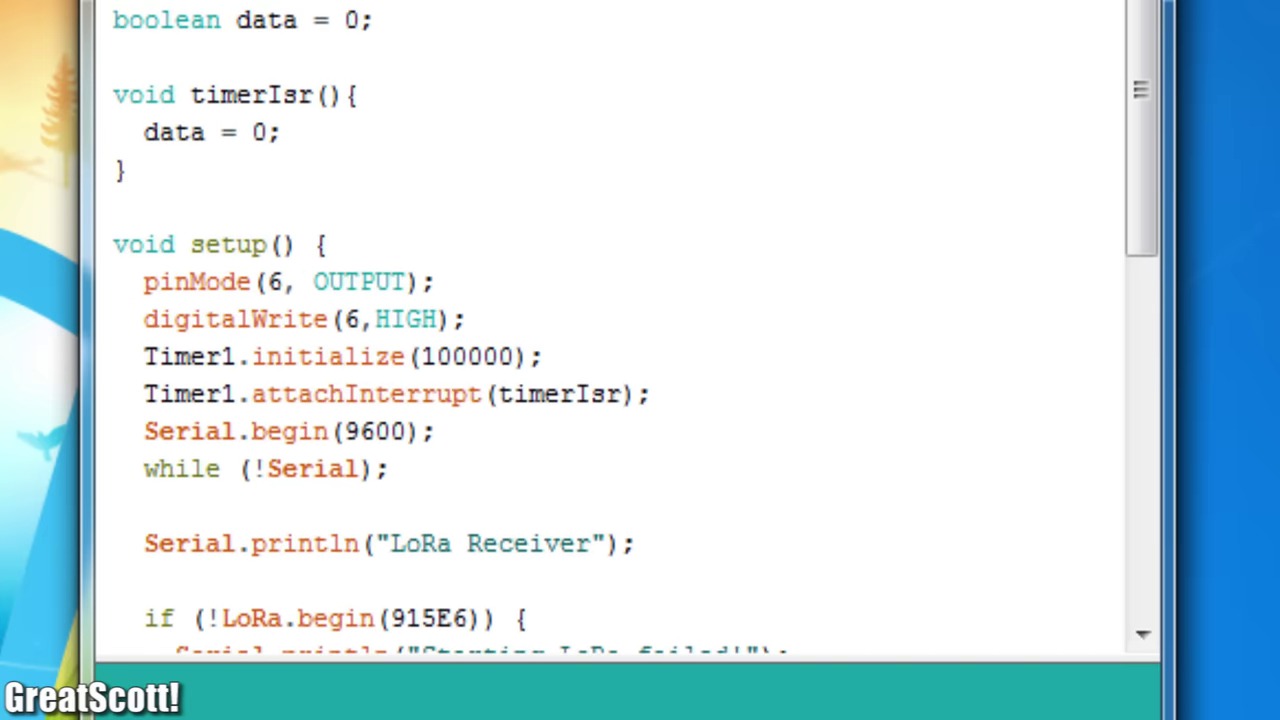
Set data = 1 in the packet-reading loop and add an if/else driving pin 6 LOW or HIGH.
scroll(620, 330, "down", 7)
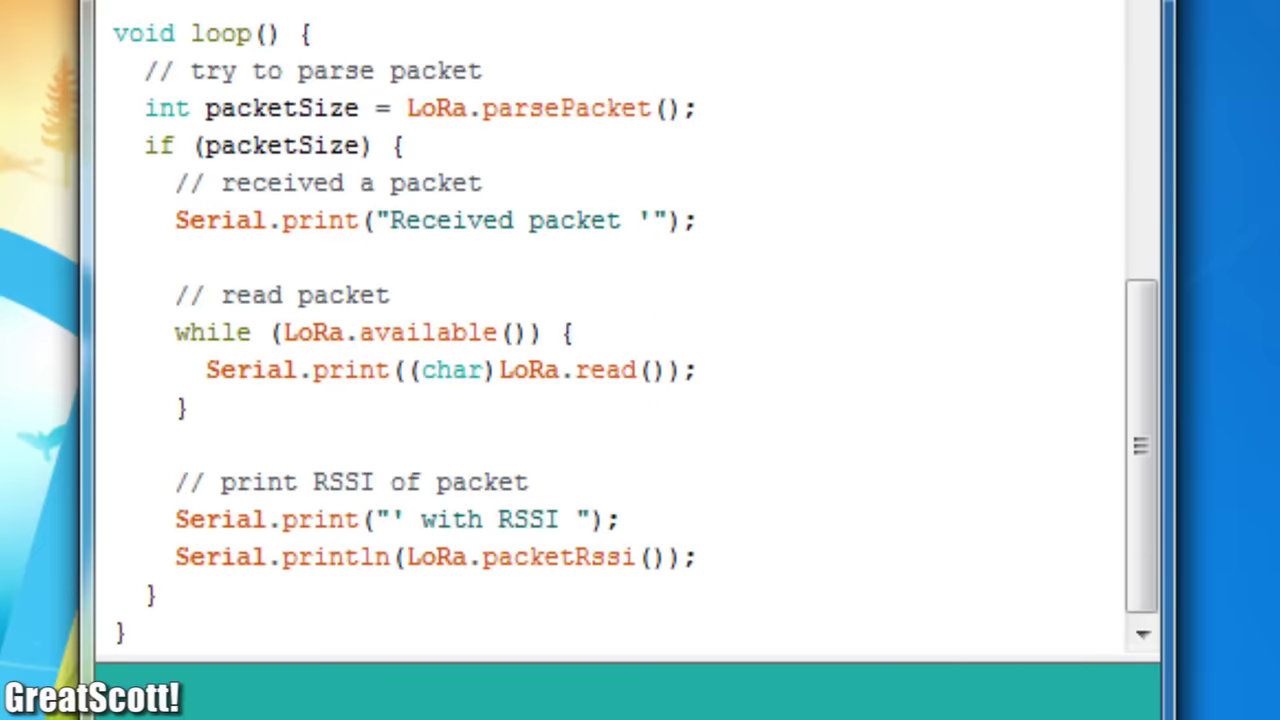
left_click(573, 332)
key("Return")
type("data = 1;")
left_click(160, 594)
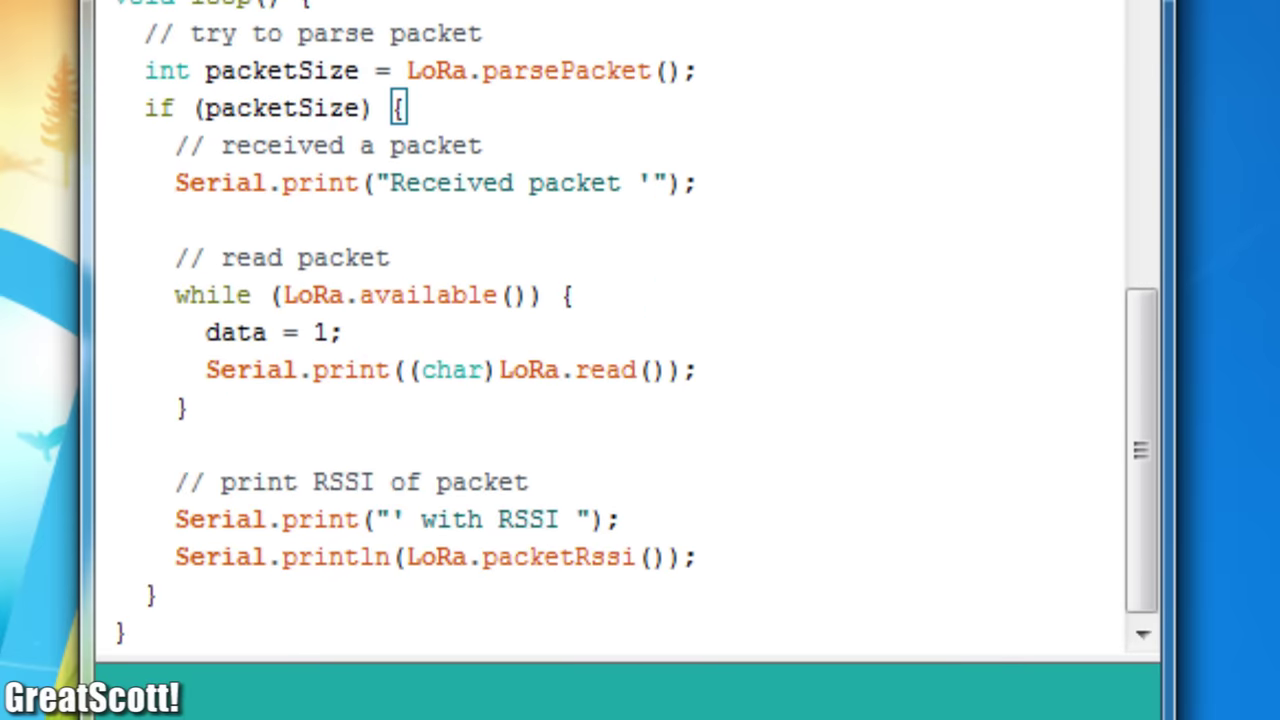
key("Return")
type("if (data == 1){   digitalWrite(6, LOW)")
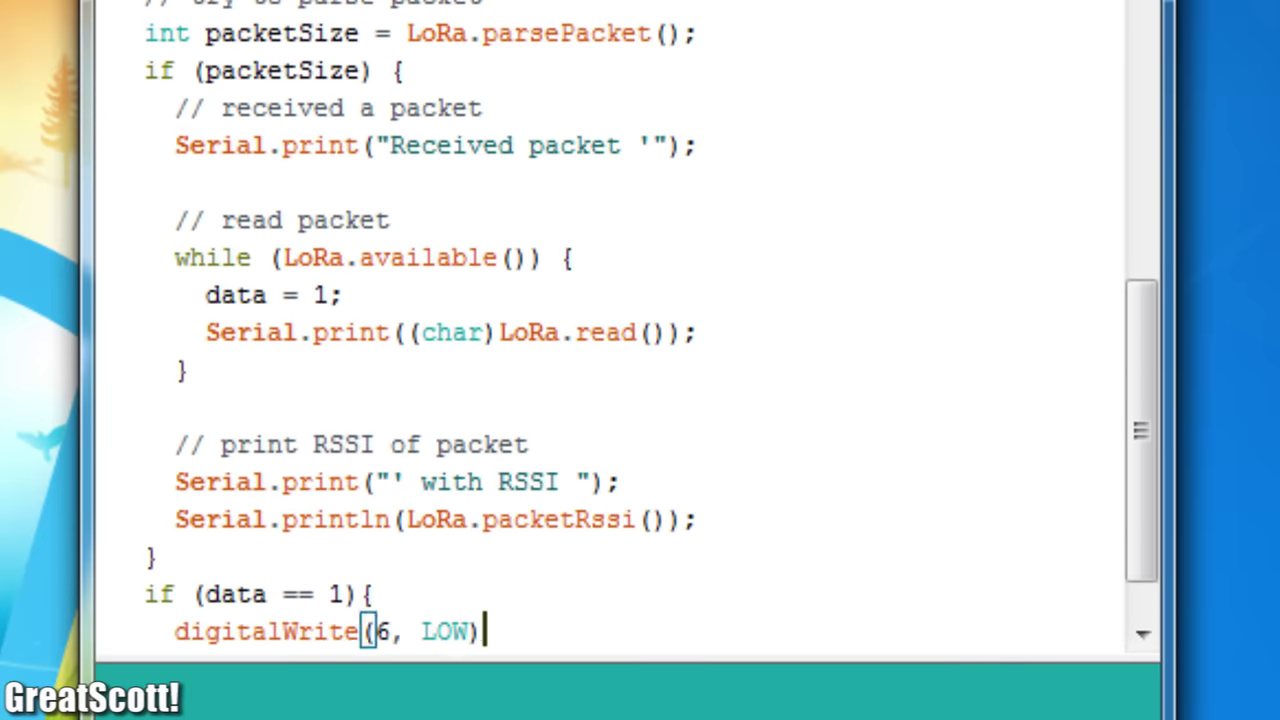
type("; } else{   digitalWrite(6, HIGH); }")
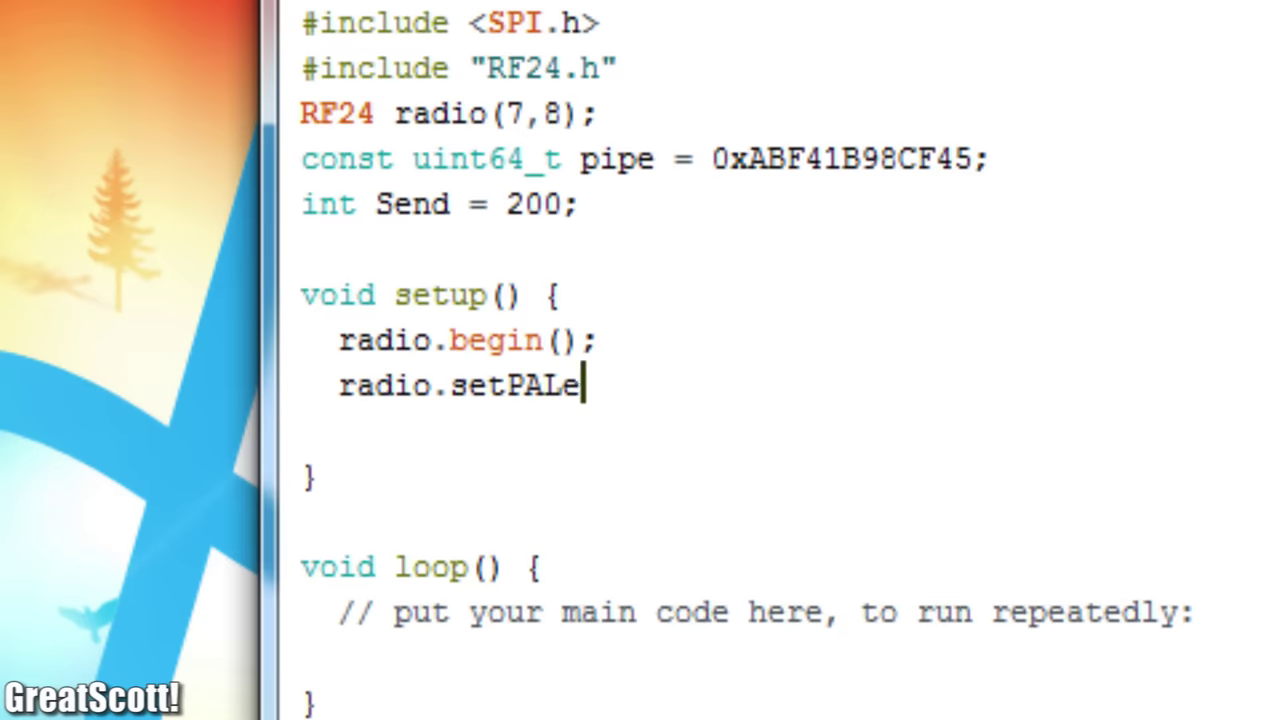
Set the radio to RF24_PA_MAX power, channel 123 and RF24_250KBPS data rate after radio.begin().
type("vel(RF24_PA_MAX);")
key("Return")
type("radio.setChannel(123);")
key("Return")
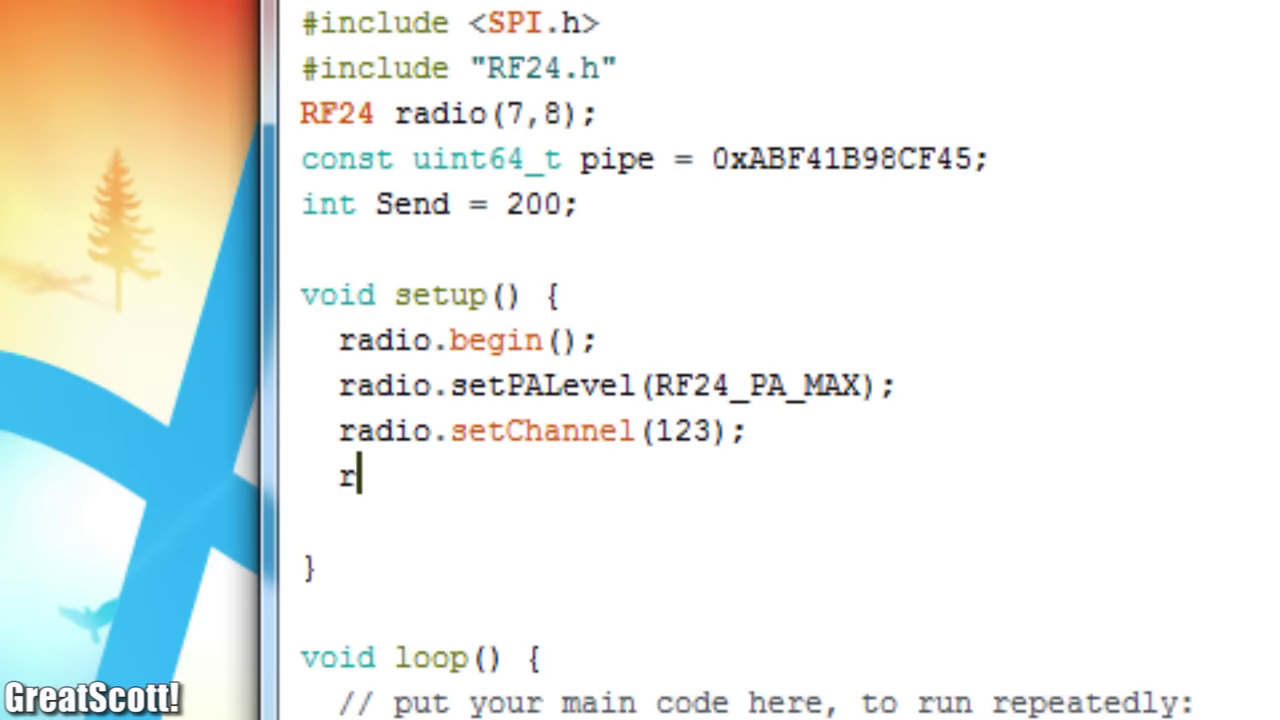
type("radio.setDataRate(RF24_250K")
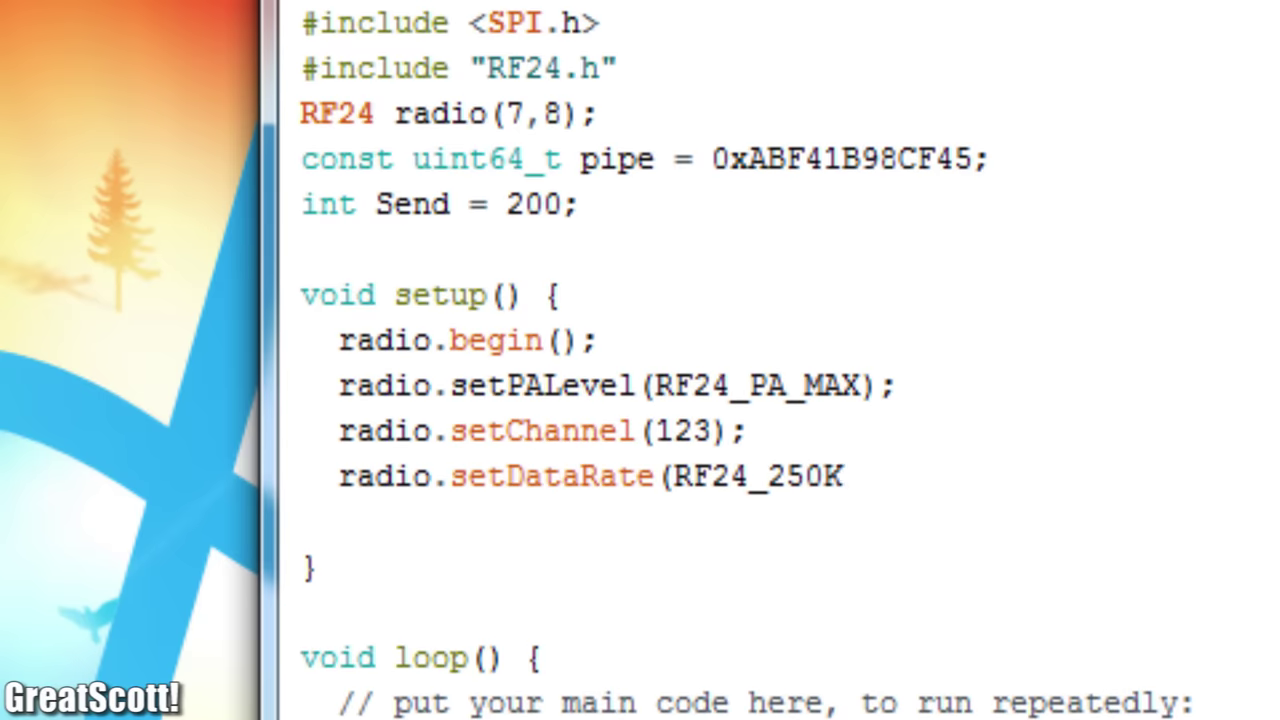
type("BPS);")
key("Return")
type("rOne.h>")
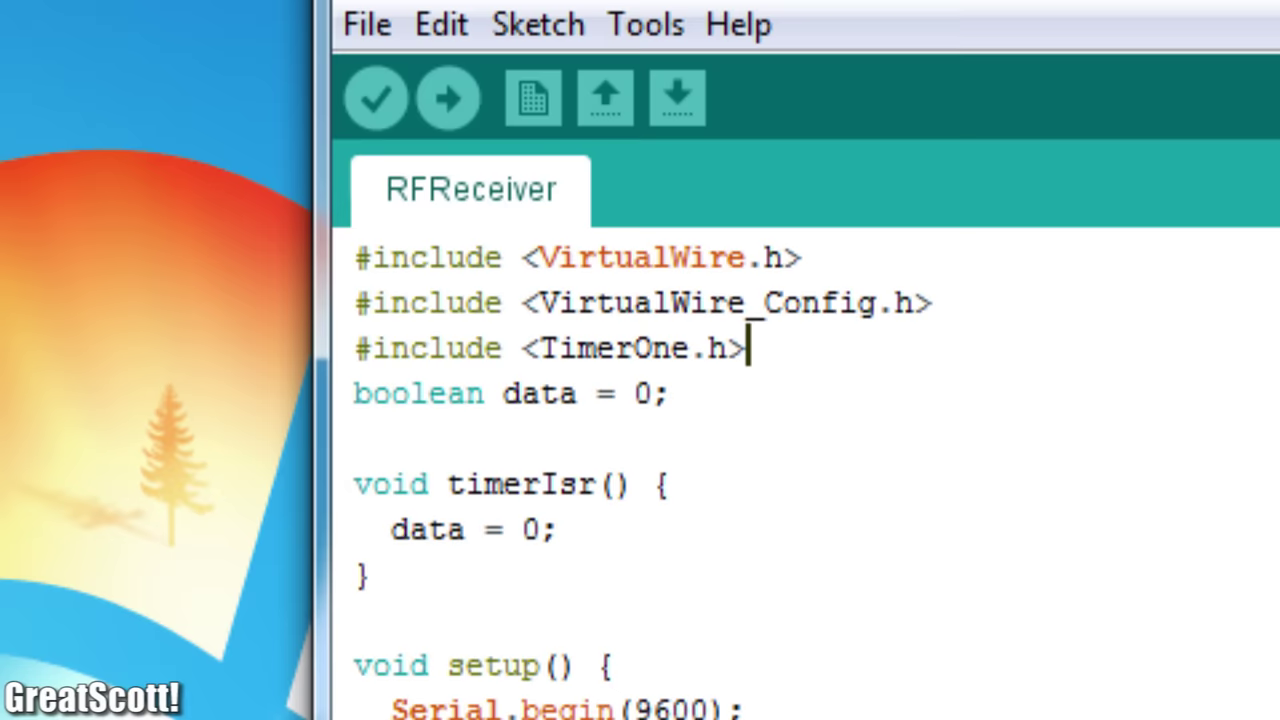
Select the #include <TimerOne.h> line, then jump back to the start of the sketch.
left_click_drag(746, 347, 430, 347)
key("ctrl+Home")
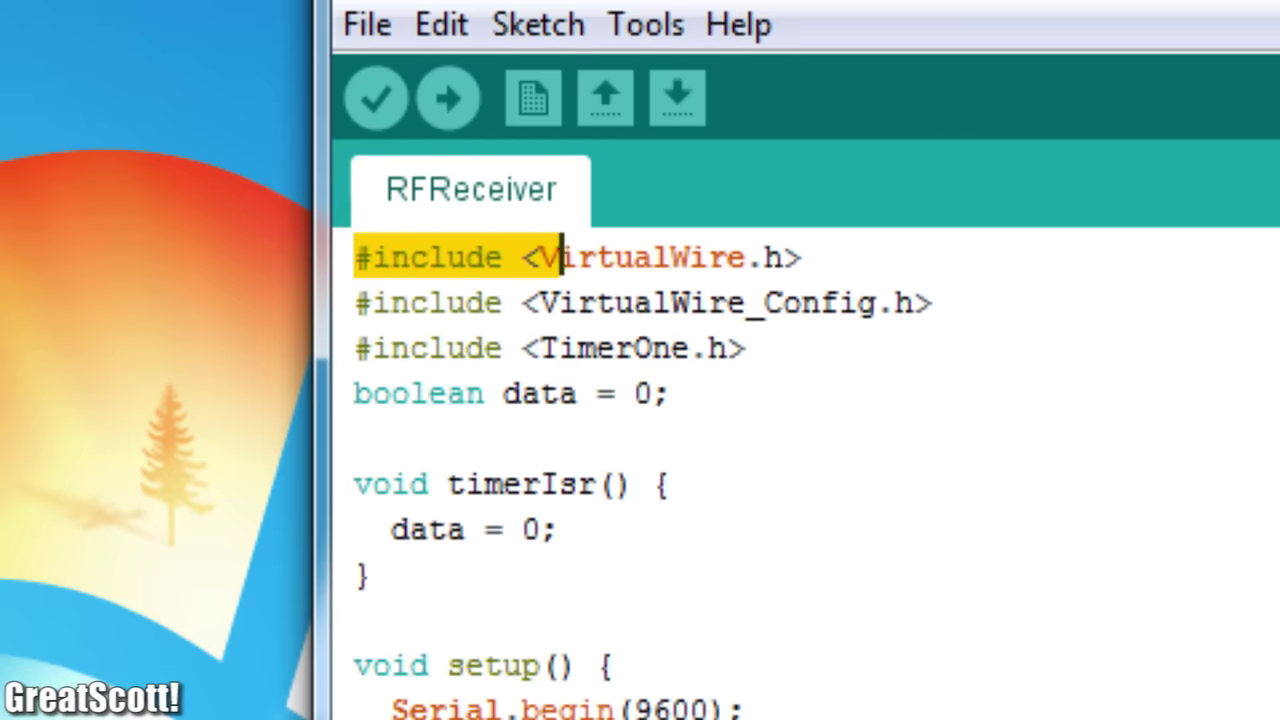